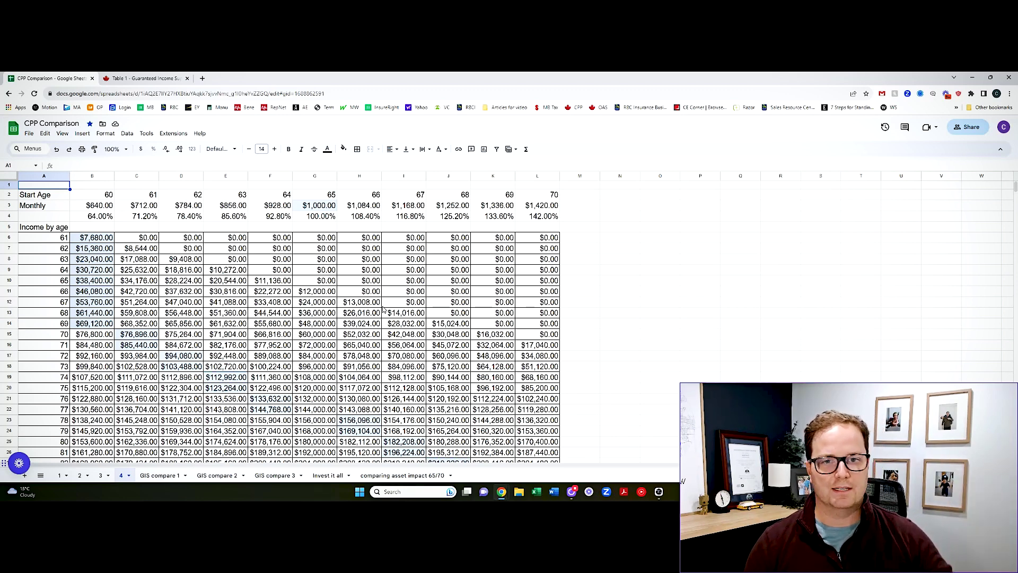
Switch to the GIS compare 1 sheet and review the start age 60, 65 and 70 values in B2:D2
scroll(383, 309, down, 6)
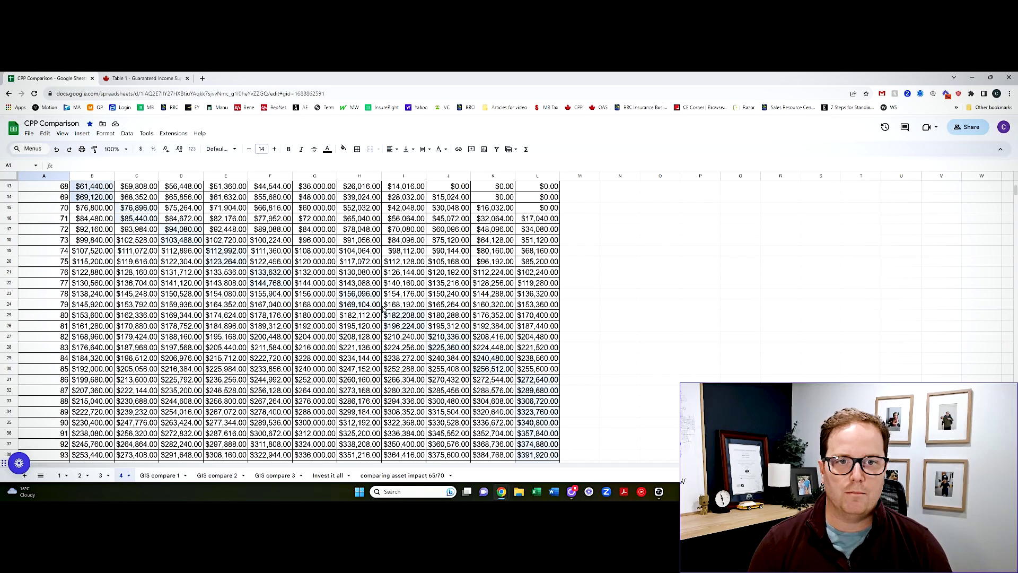
scroll(417, 321, down, 2)
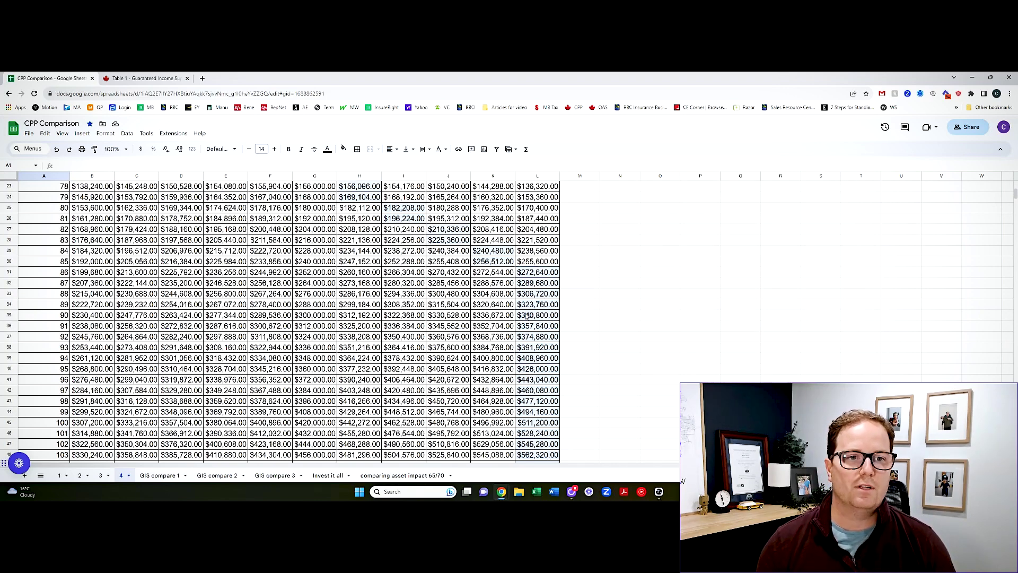
scroll(542, 284, down, 1)
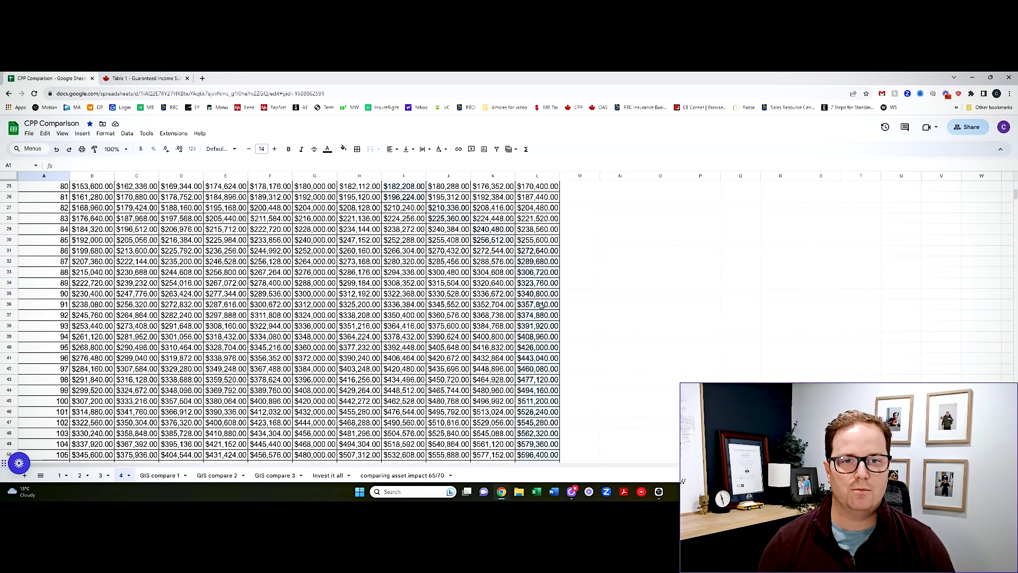
scroll(530, 303, up, 5)
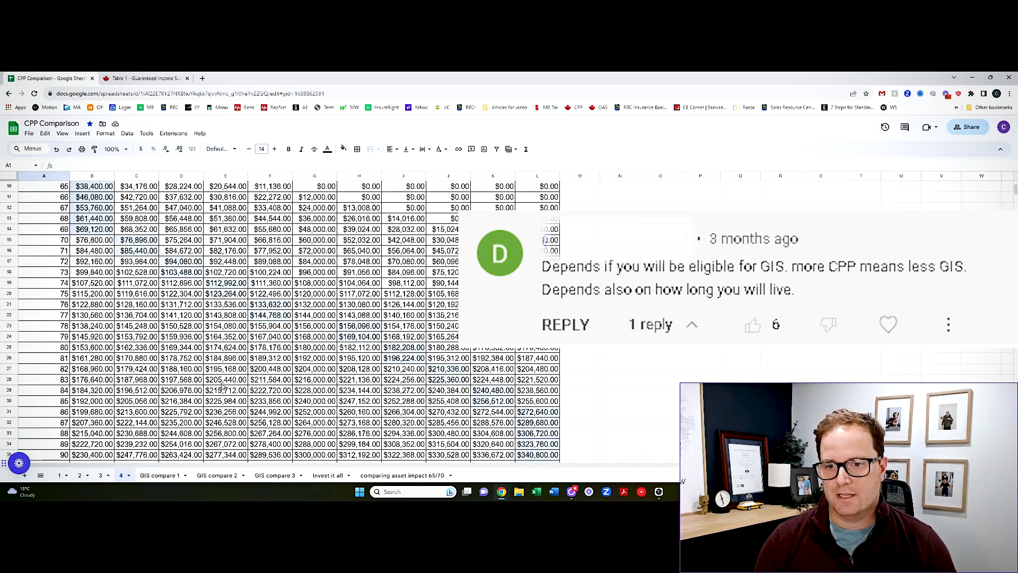
click(162, 475)
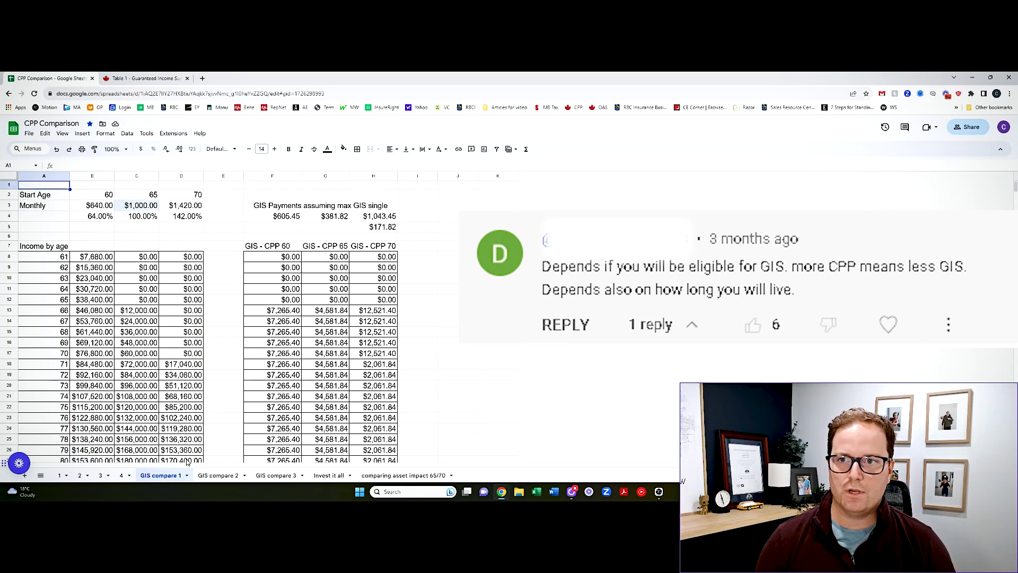
click(101, 198)
click(134, 199)
click(177, 197)
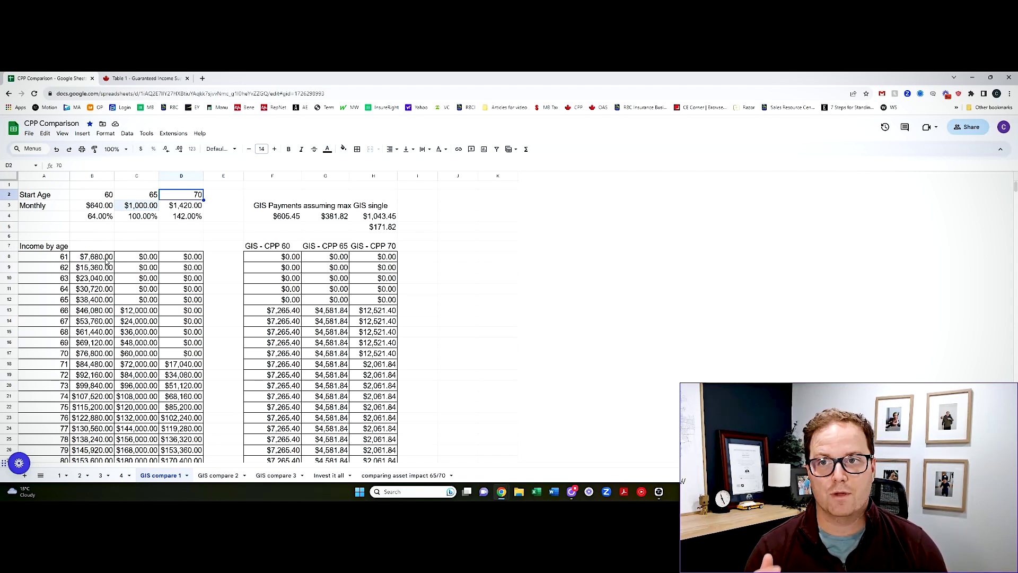
Open the Guaranteed Income Supplement table and find the $7,680.00–$7,703.99 income range row
click(143, 78)
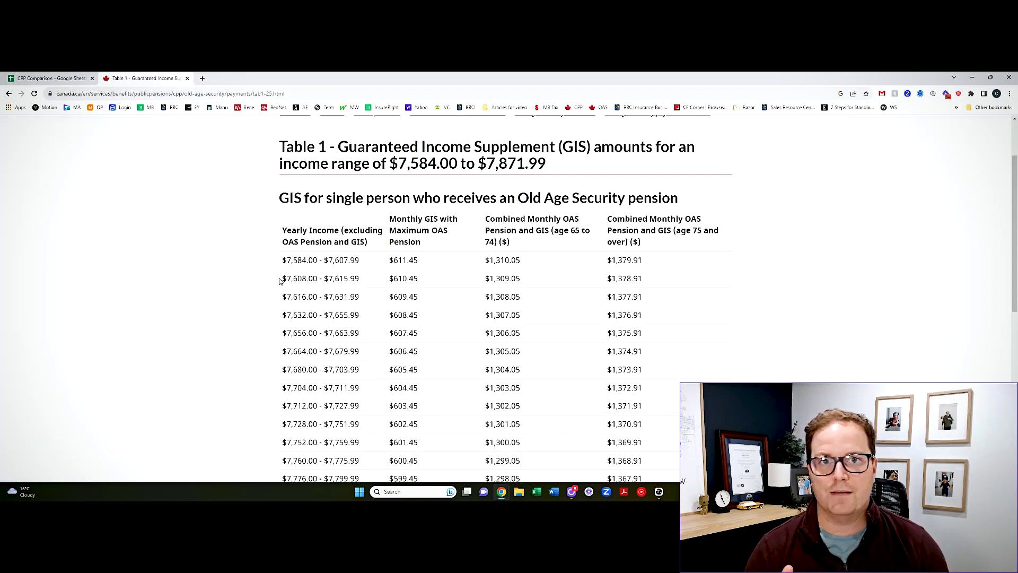
scroll(246, 280, up, 2)
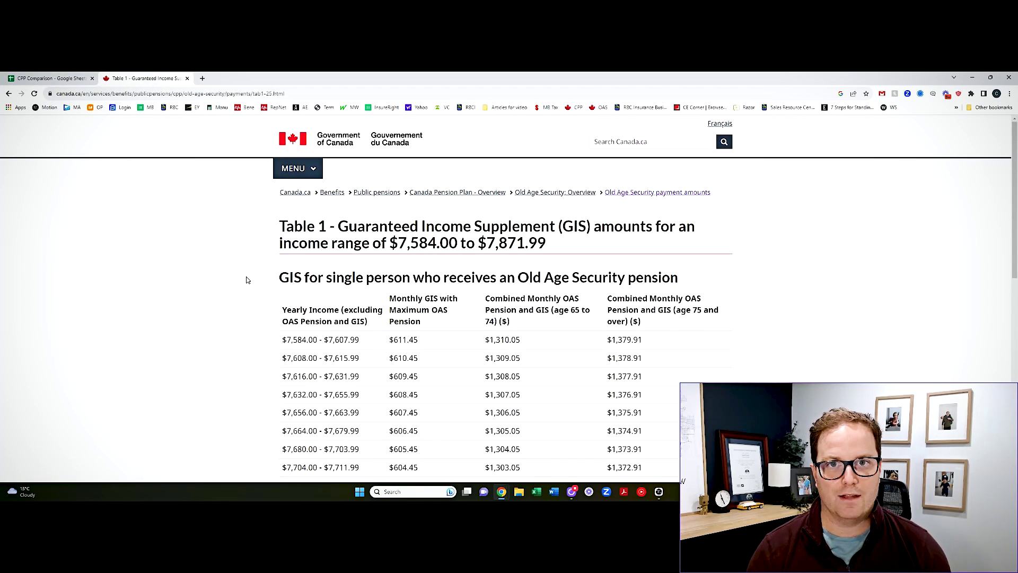
scroll(246, 279, down, 3)
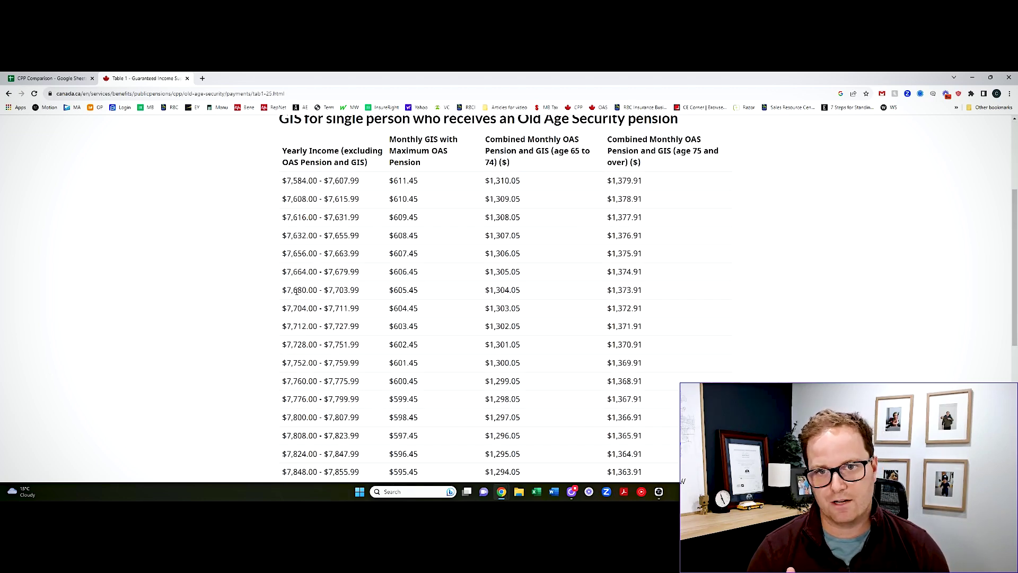
drag(285, 289, 315, 289)
click(250, 291)
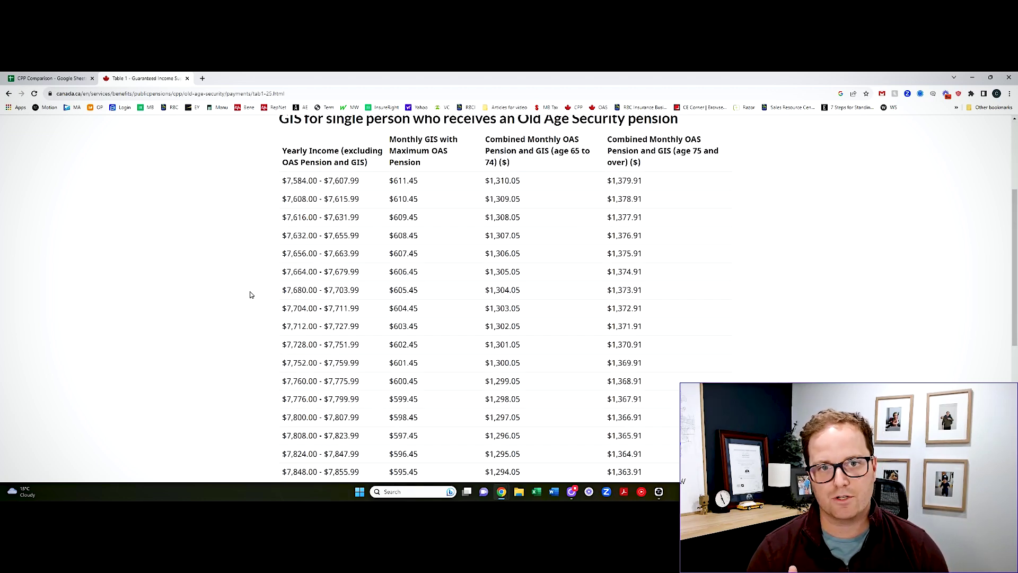
Highlight the $605.45 Monthly GIS amount and return to the CPP Comparison spreadsheet
drag(401, 140, 434, 140)
click(434, 140)
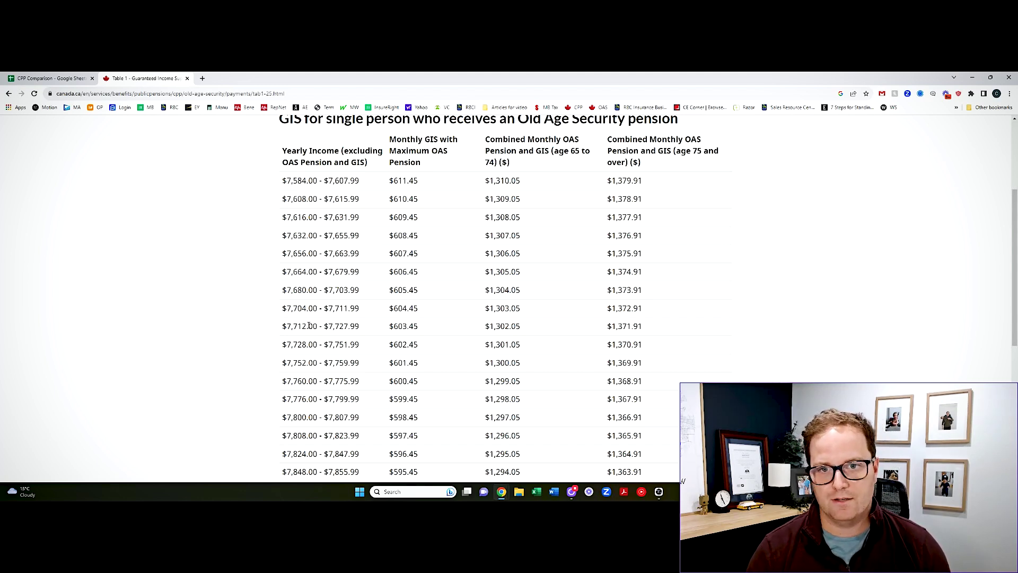
drag(389, 290, 419, 290)
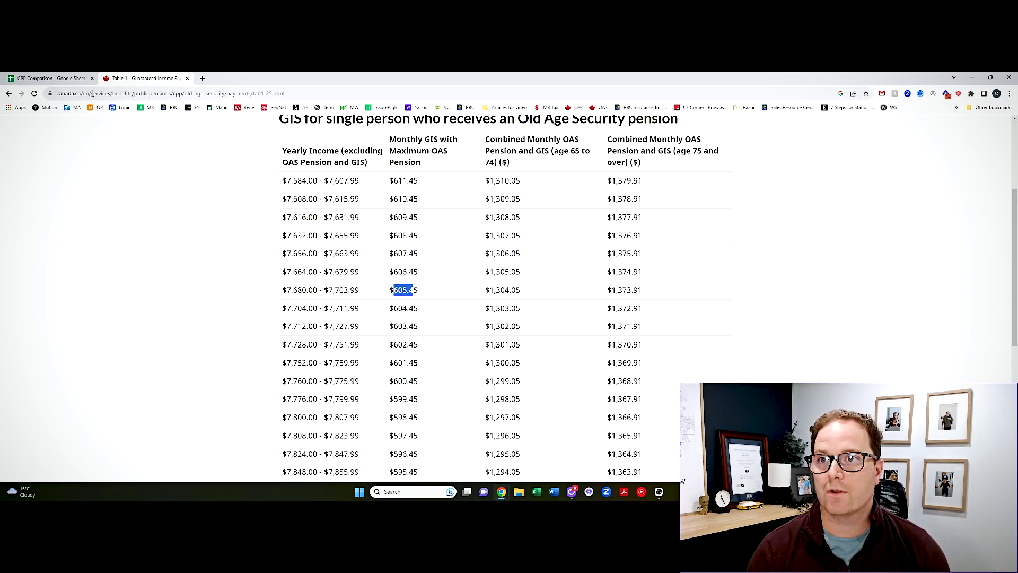
click(70, 80)
Review the $605.45 GIS payment in F4 and the GIS - CPP 70 values H13:H17
click(287, 217)
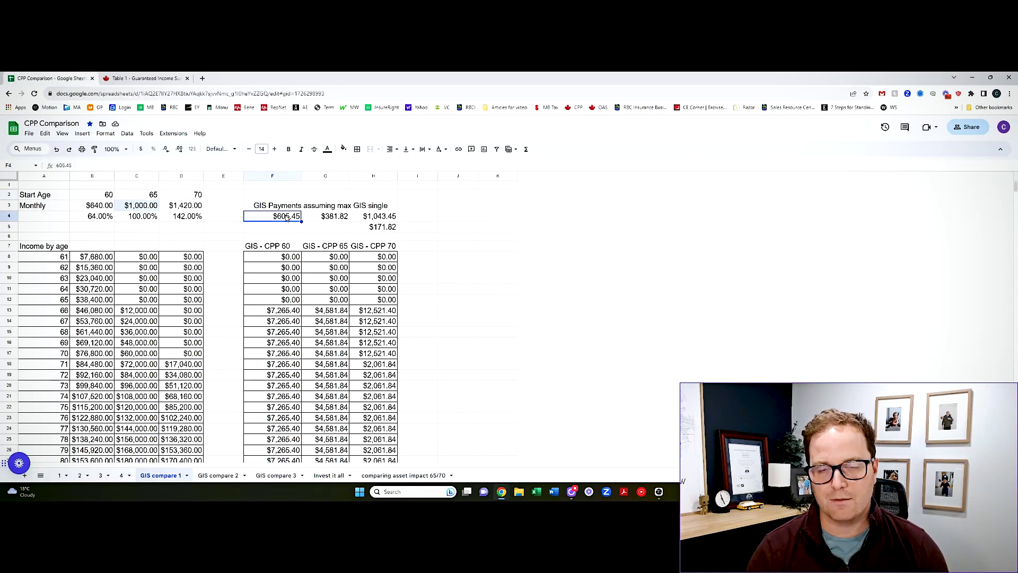
click(439, 313)
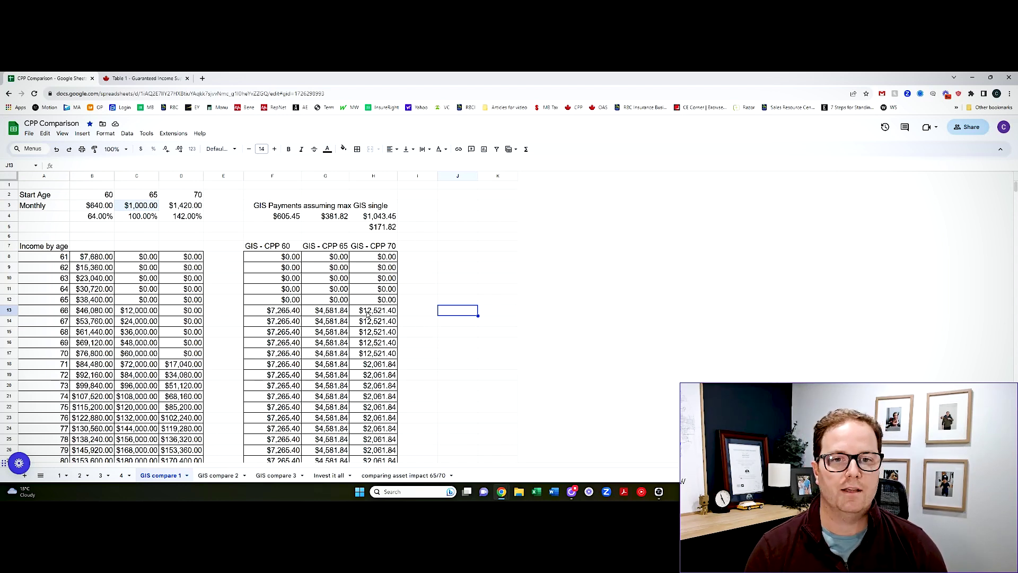
drag(369, 313, 375, 353)
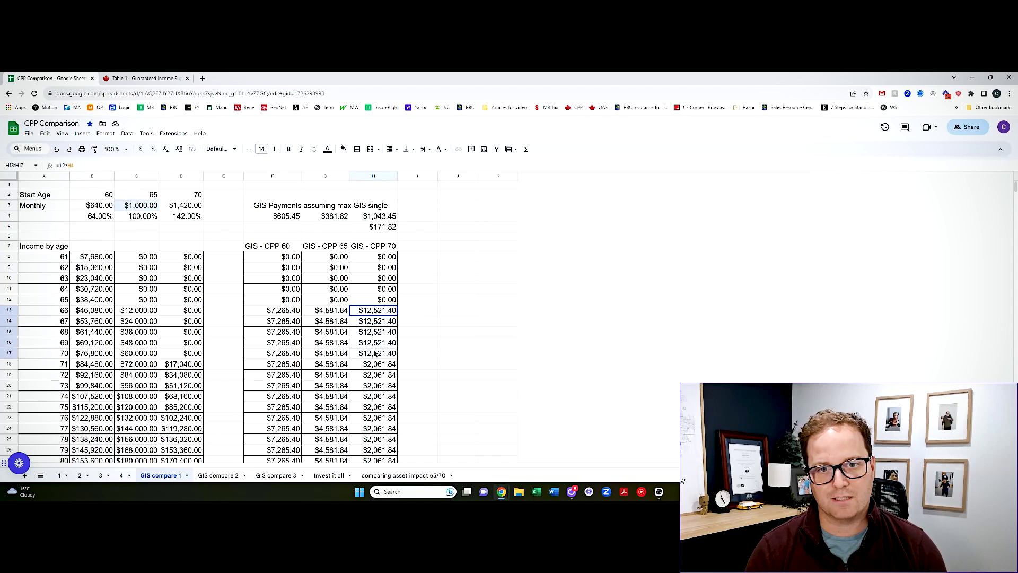
click(414, 333)
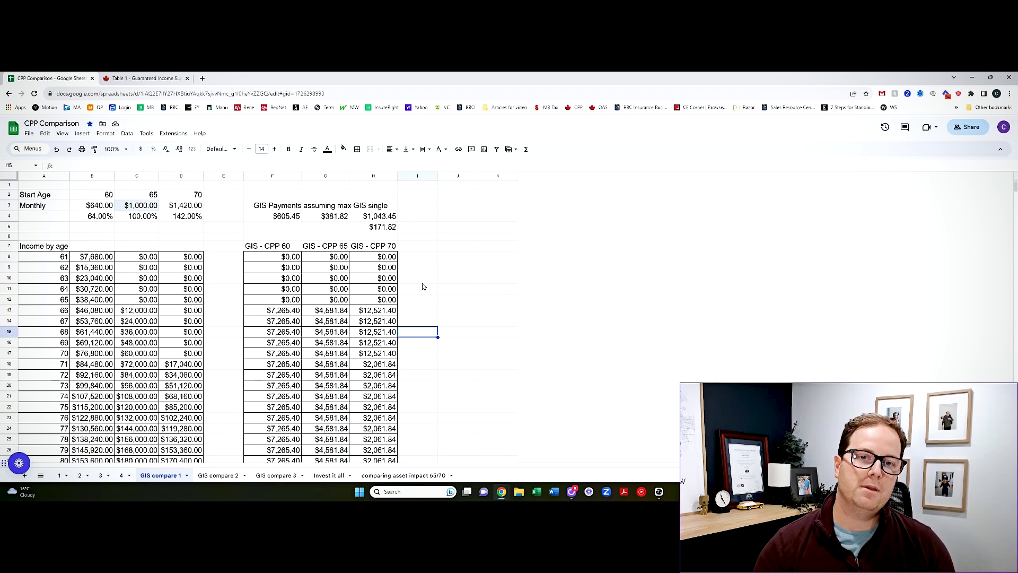
Inspect the formula behind the $171.82 difference, then switch to the GIS compare 2 sheet
drag(383, 309, 378, 354)
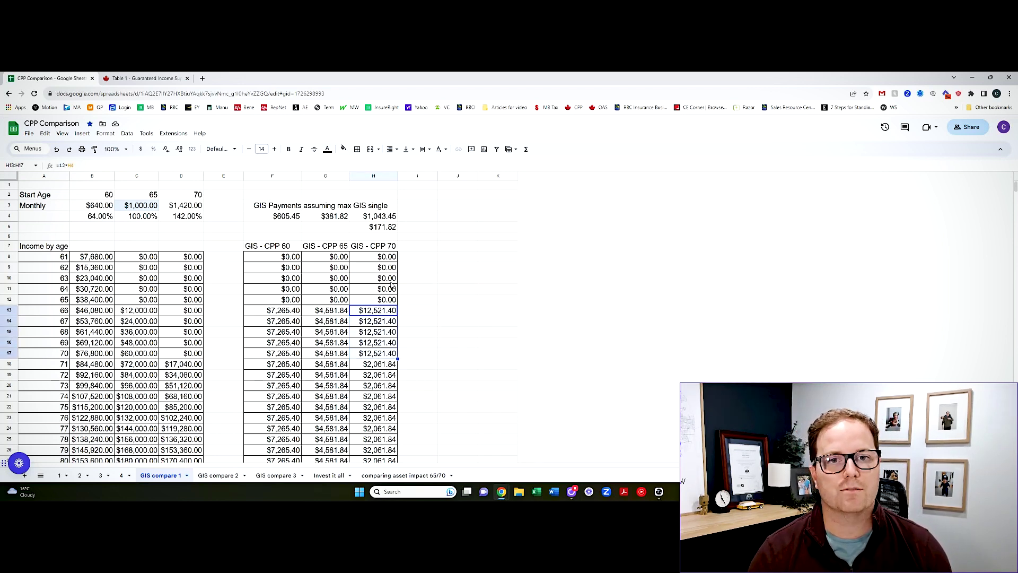
double_click(382, 228)
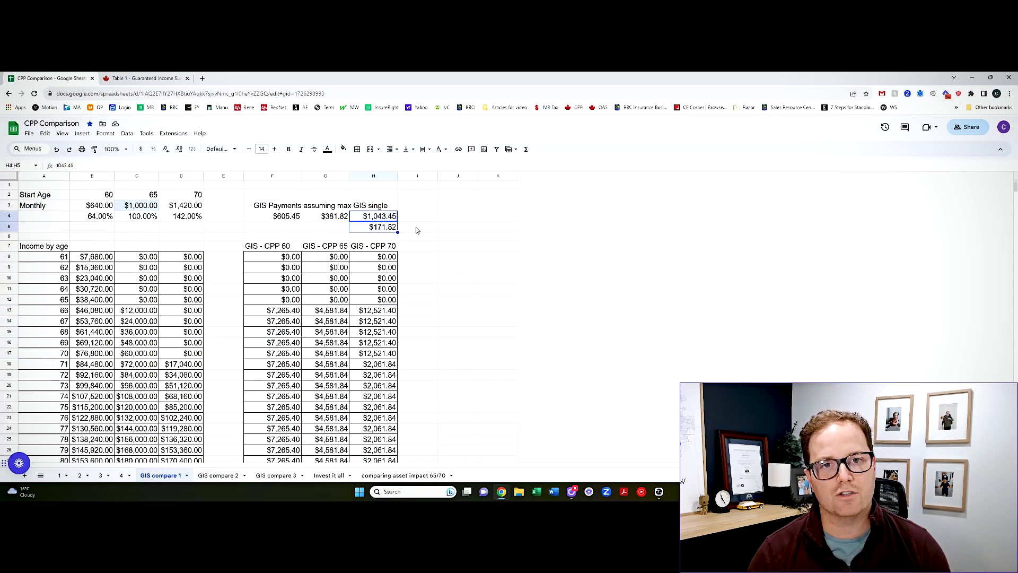
key(Tab)
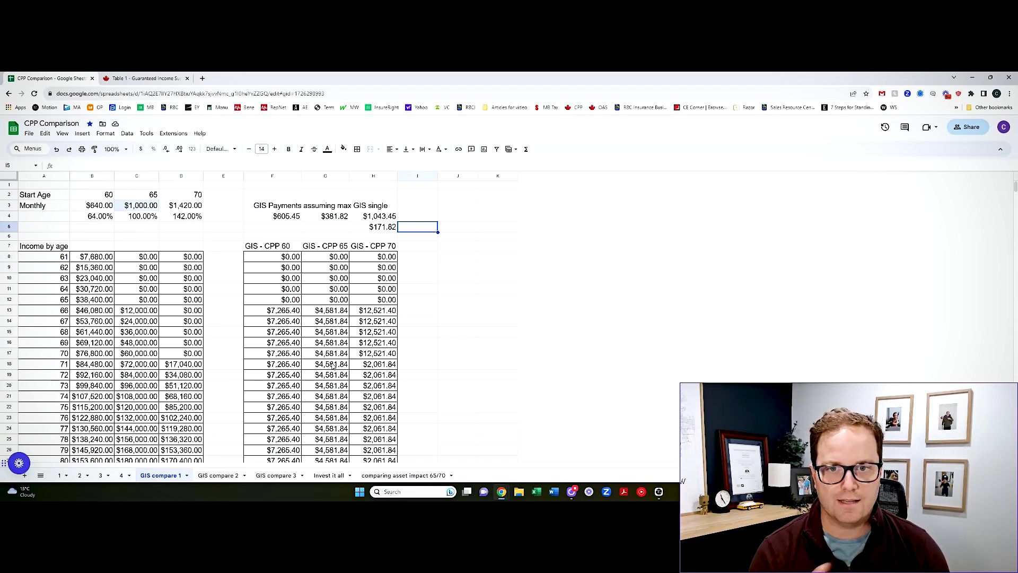
click(229, 475)
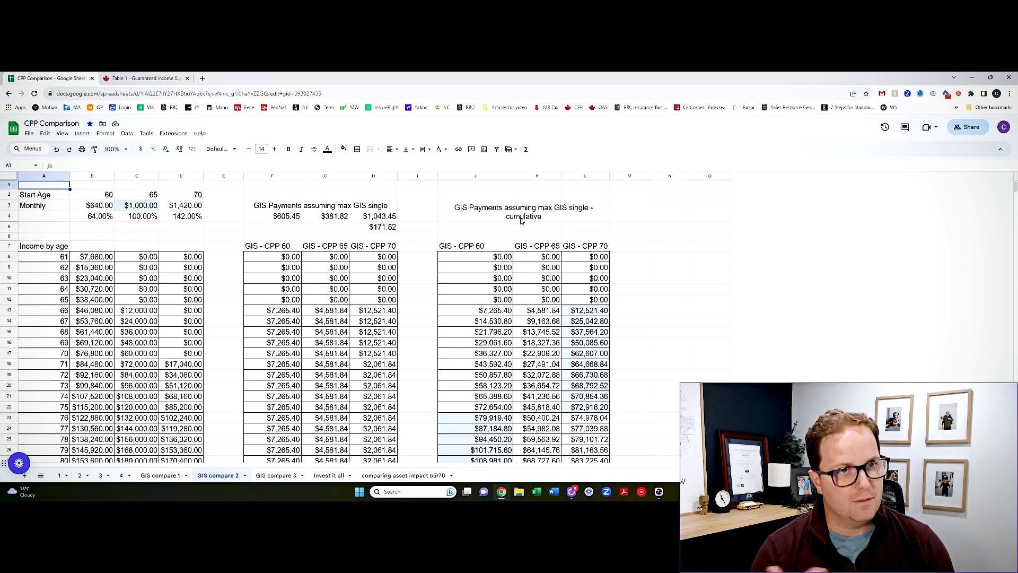
scroll(541, 233, down, 2)
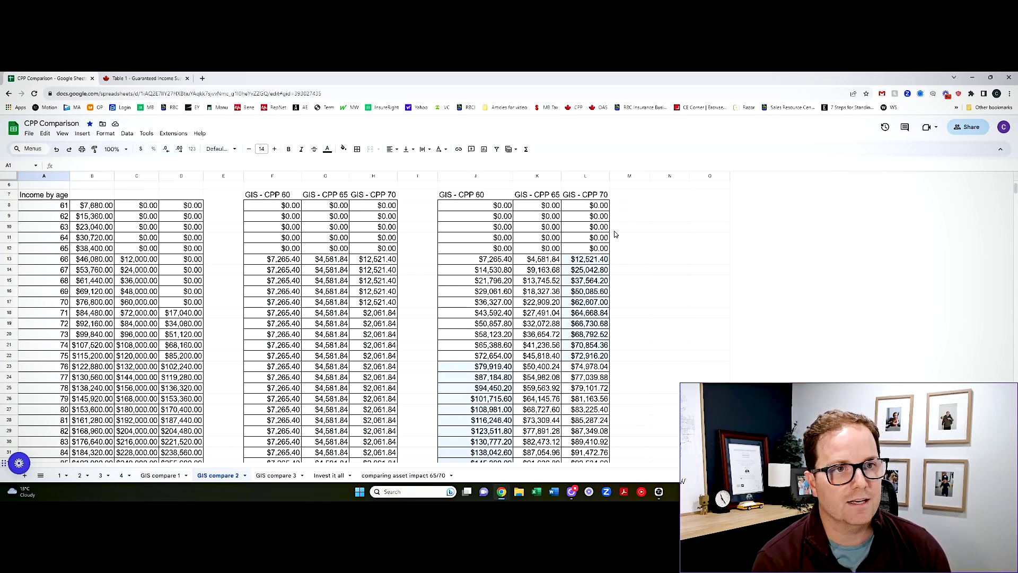
click(585, 197)
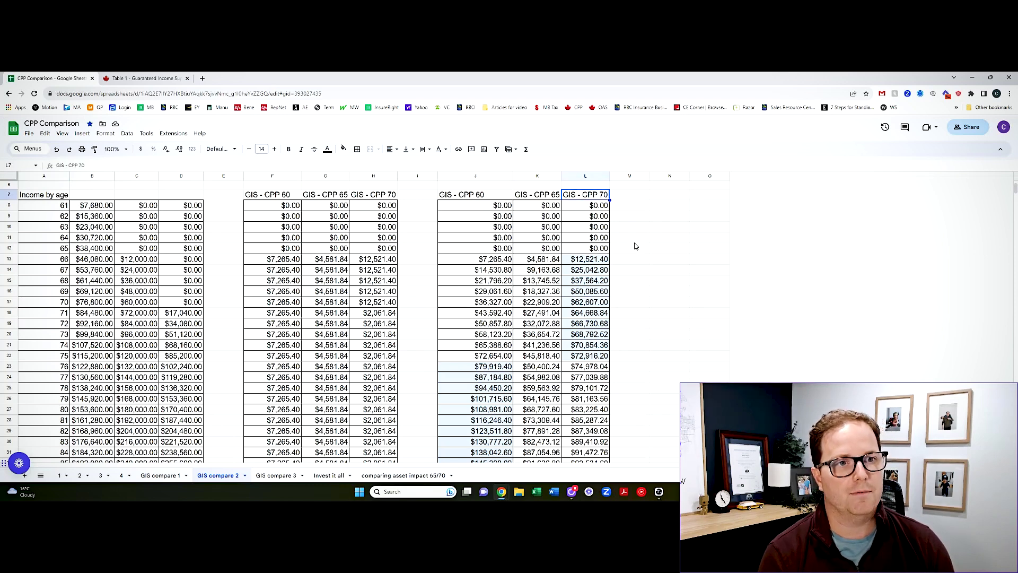
click(589, 259)
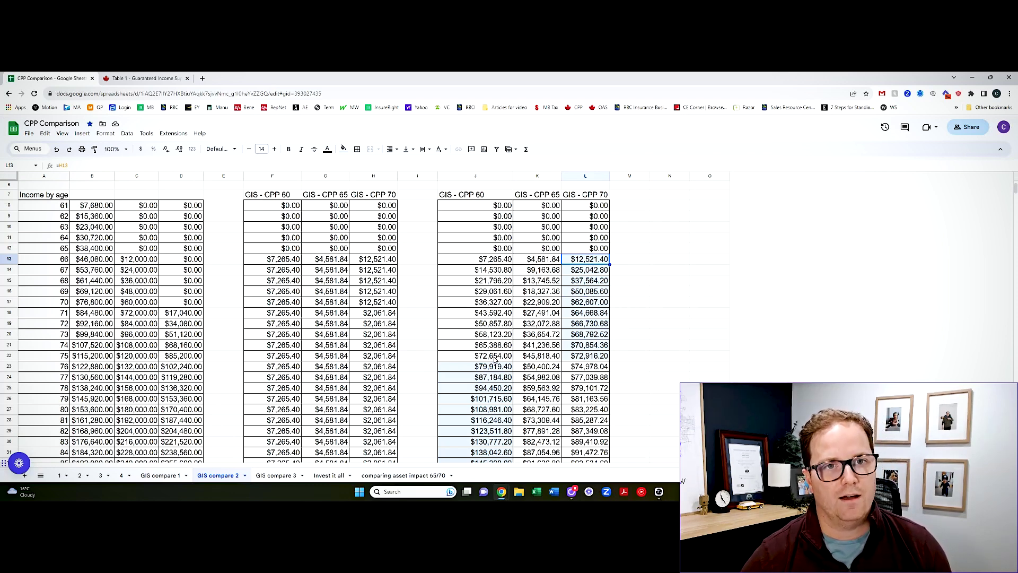
click(483, 367)
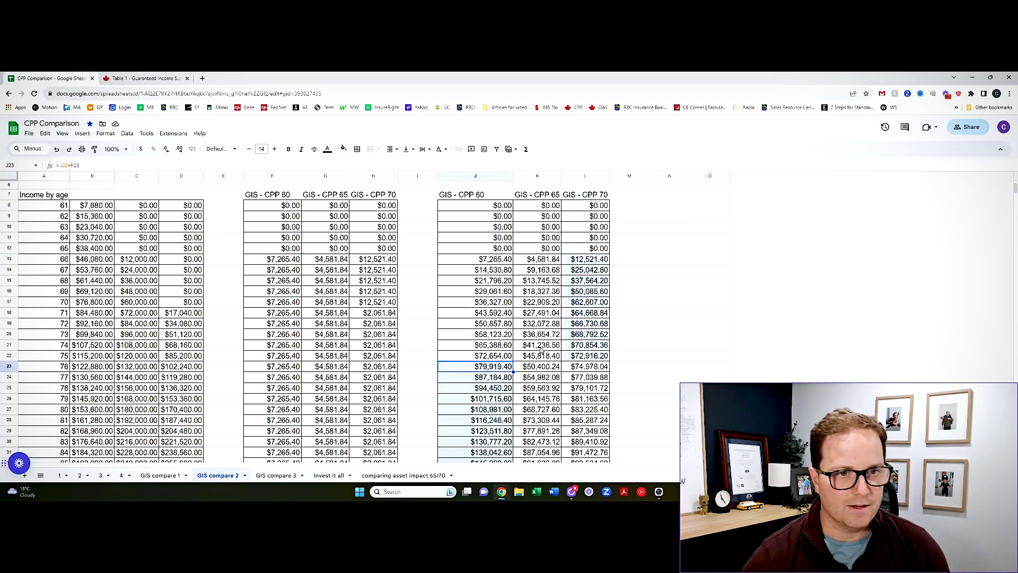
scroll(541, 350, down, 1)
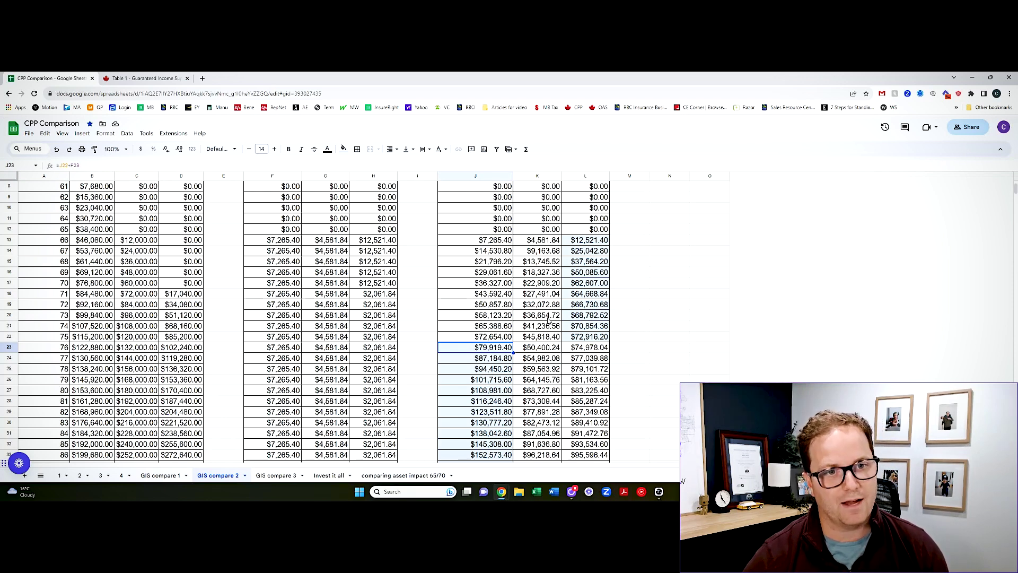
drag(542, 287, 541, 380)
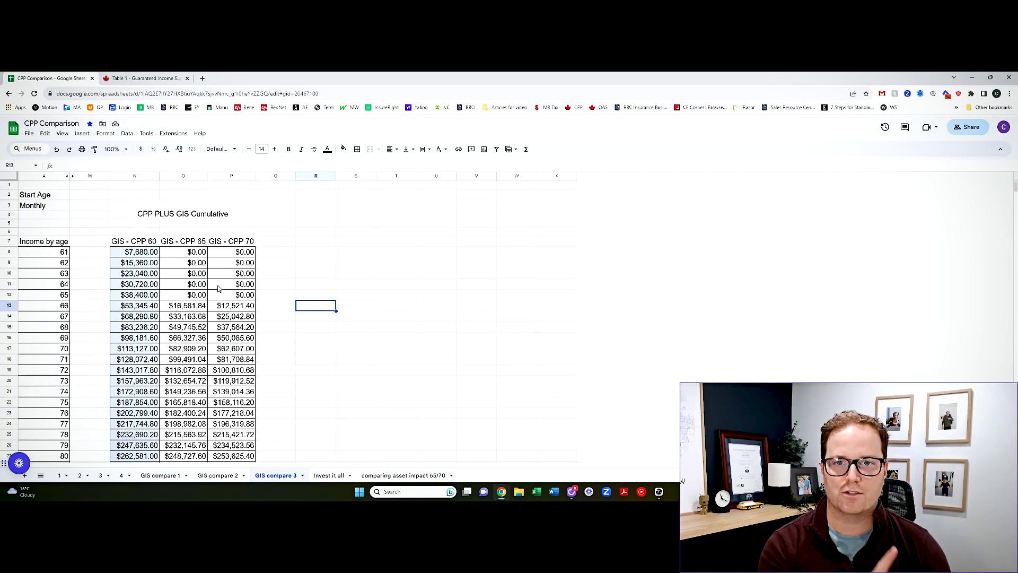
Review the CPP 60 cumulative totals for ages 61–69 and highlight the age 83 row
scroll(228, 287, down, 1)
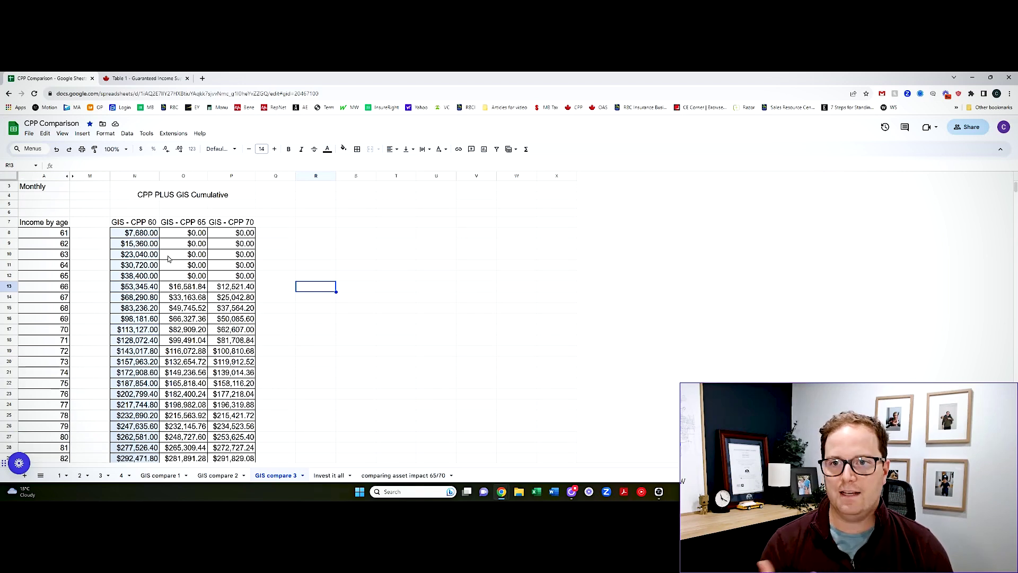
drag(147, 240, 146, 317)
click(146, 317)
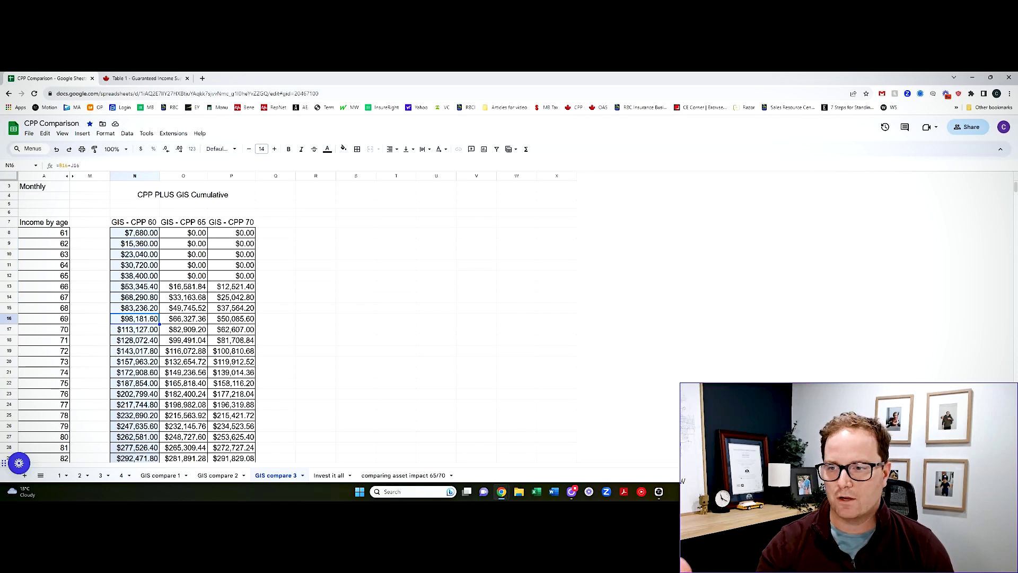
scroll(146, 318, down, 2)
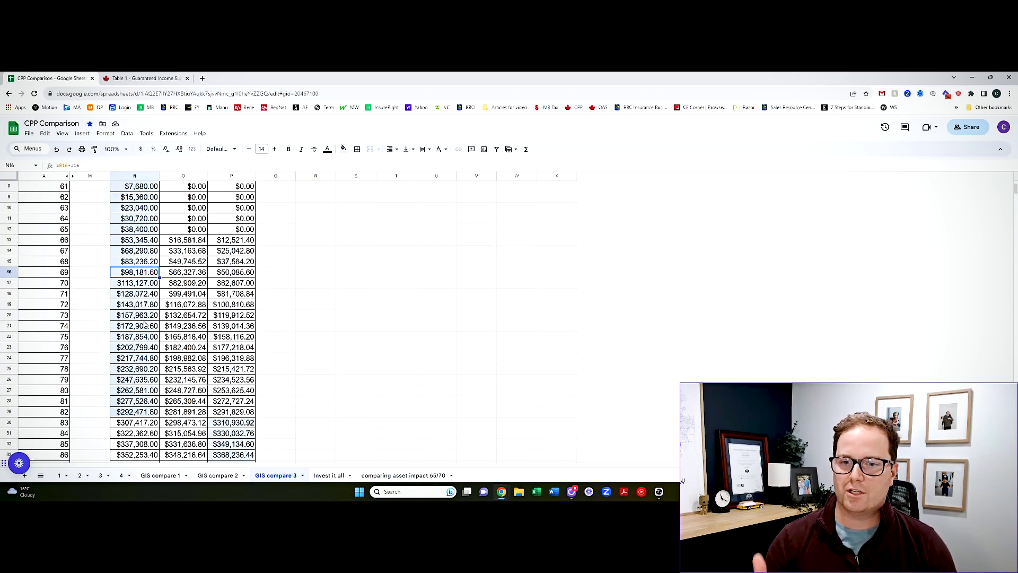
click(9, 423)
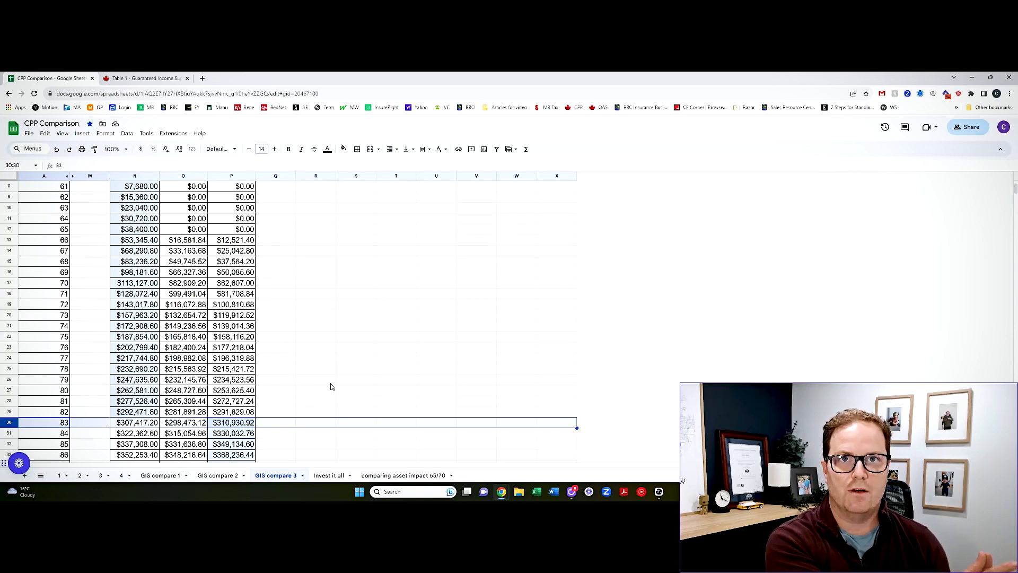
scroll(331, 387, down, 1)
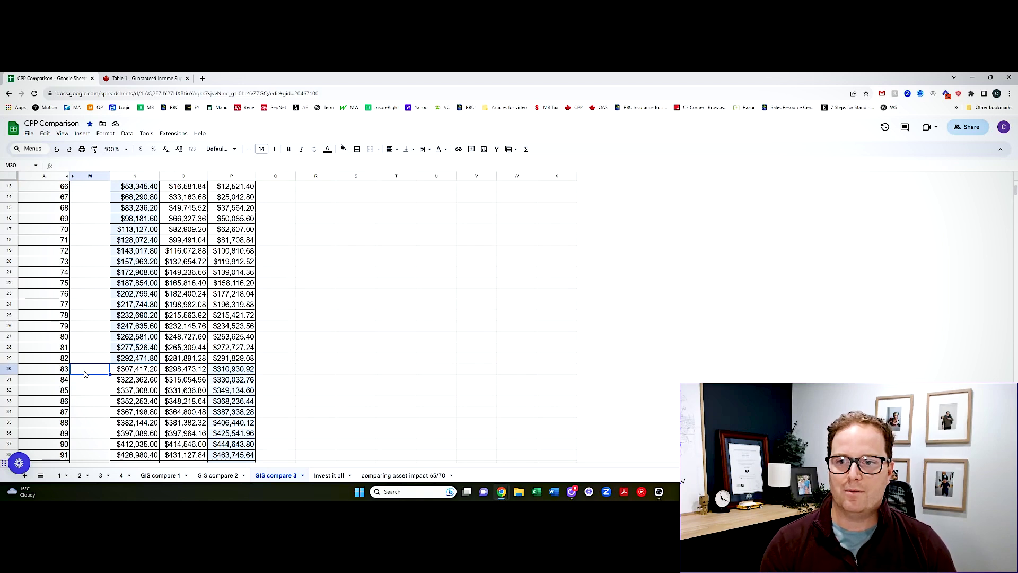
click(89, 373)
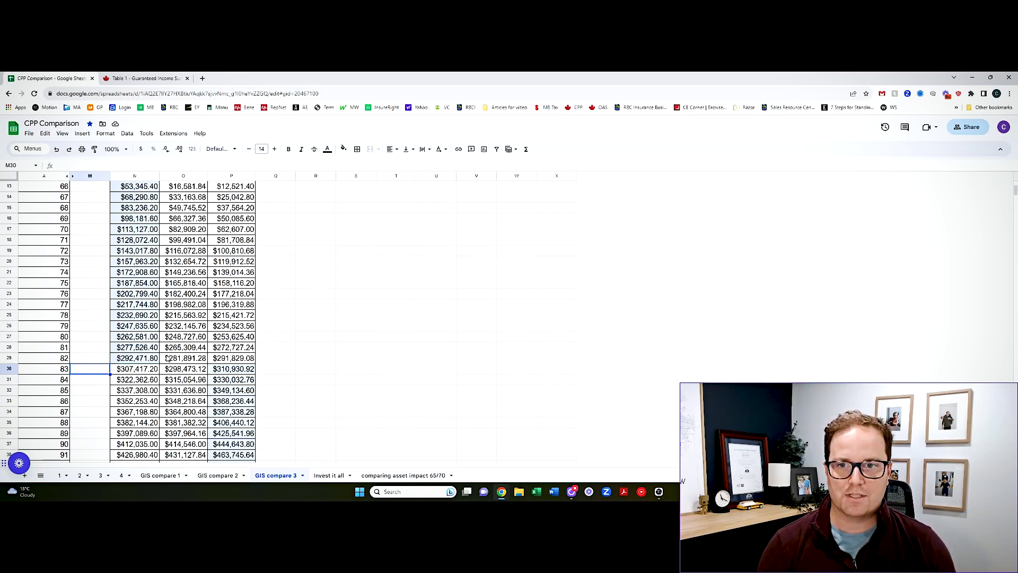
drag(183, 304, 194, 410)
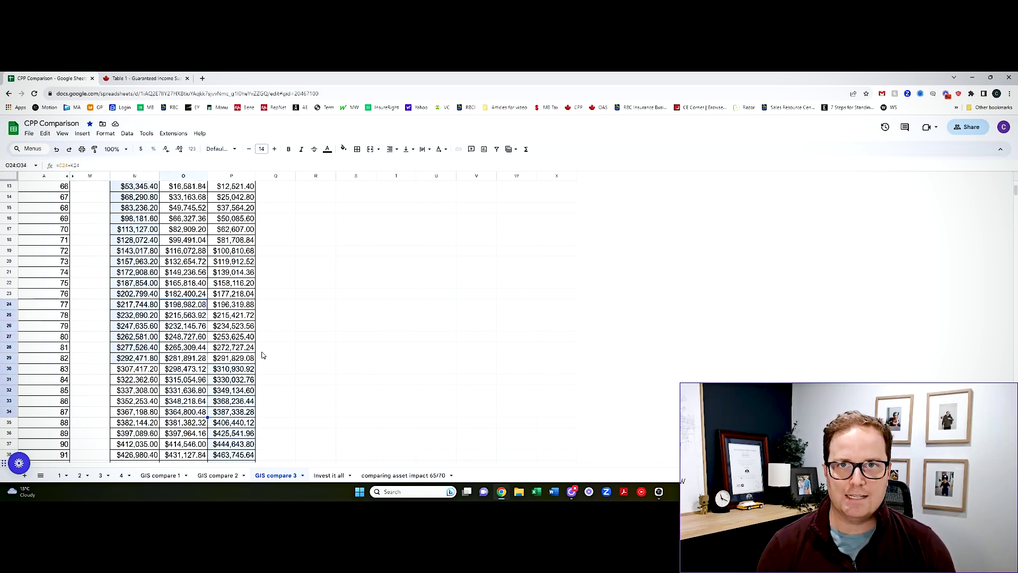
click(292, 331)
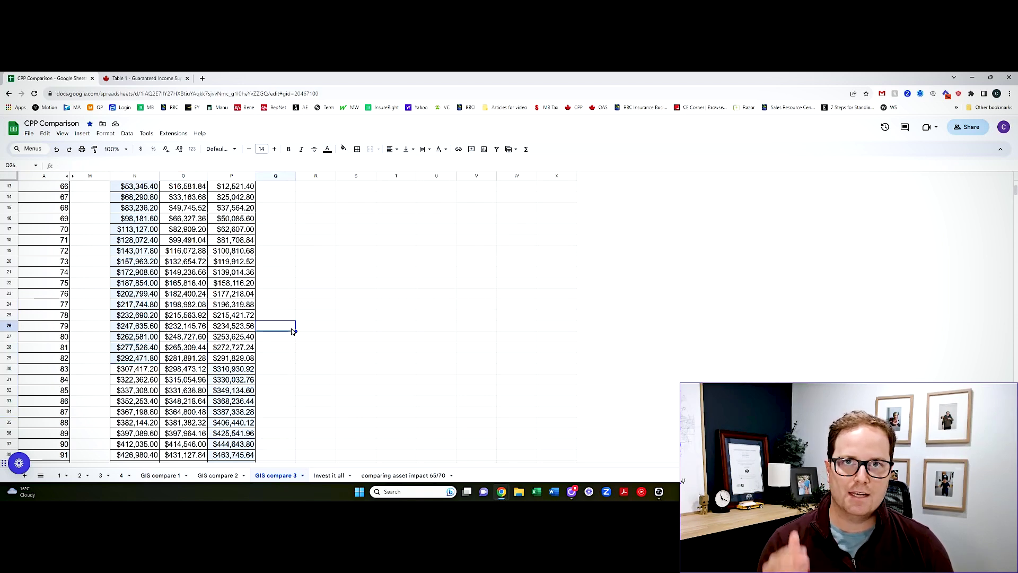